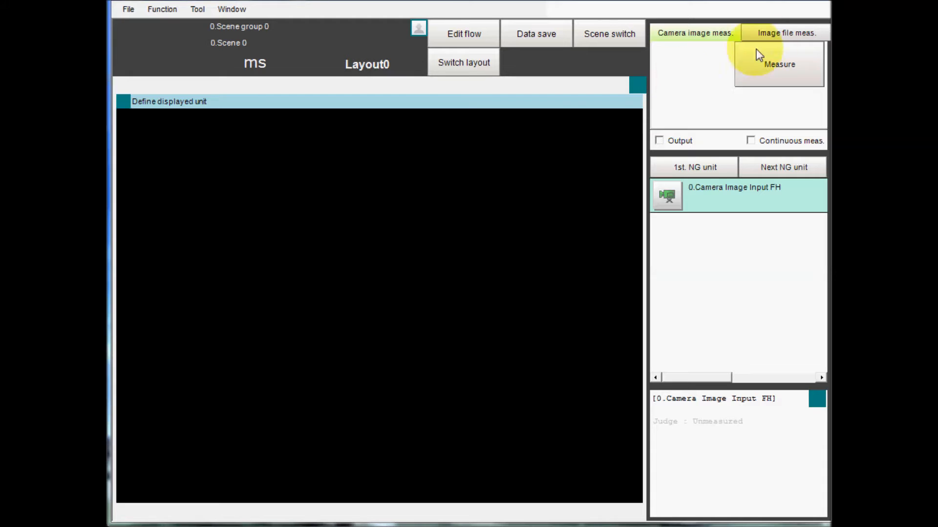
Step: From Image file meas., load the first .ifz image in 'Logging Images - IFZ type' and measure it
{"action": "left_click", "coordinate": [788, 34]}
{"action": "left_click", "coordinate": [694, 65]}
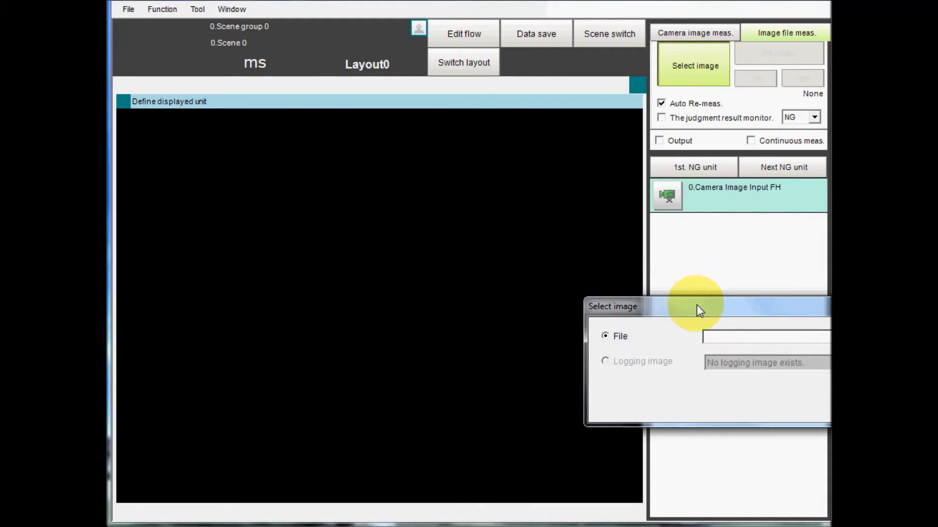
{"action": "left_click_drag", "start_coordinate": [697, 305], "coordinate": [435, 287]}
{"action": "left_click", "coordinate": [703, 317]}
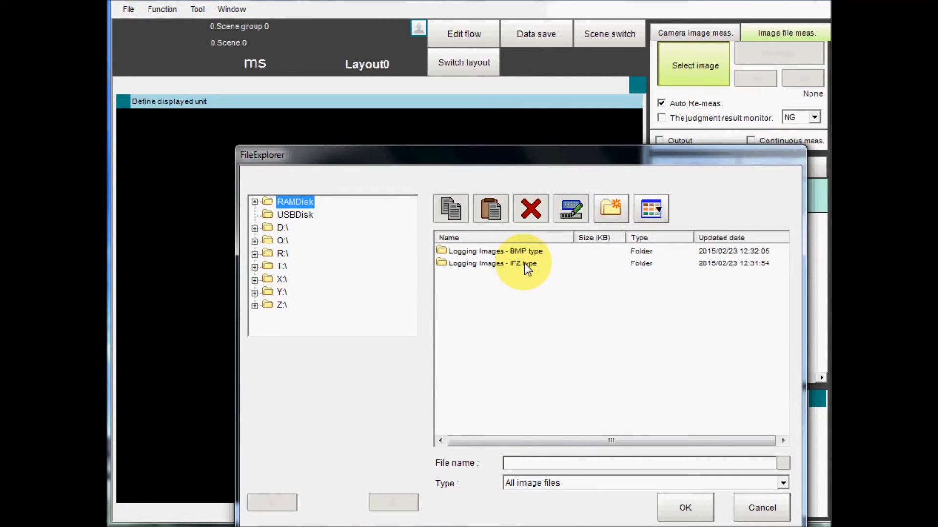
{"action": "double_click", "coordinate": [455, 264]}
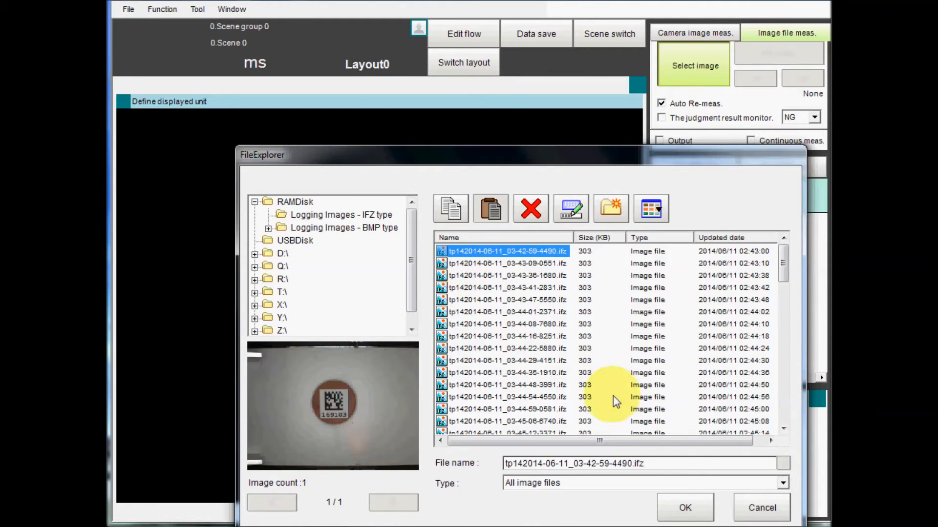
{"action": "left_click", "coordinate": [685, 507]}
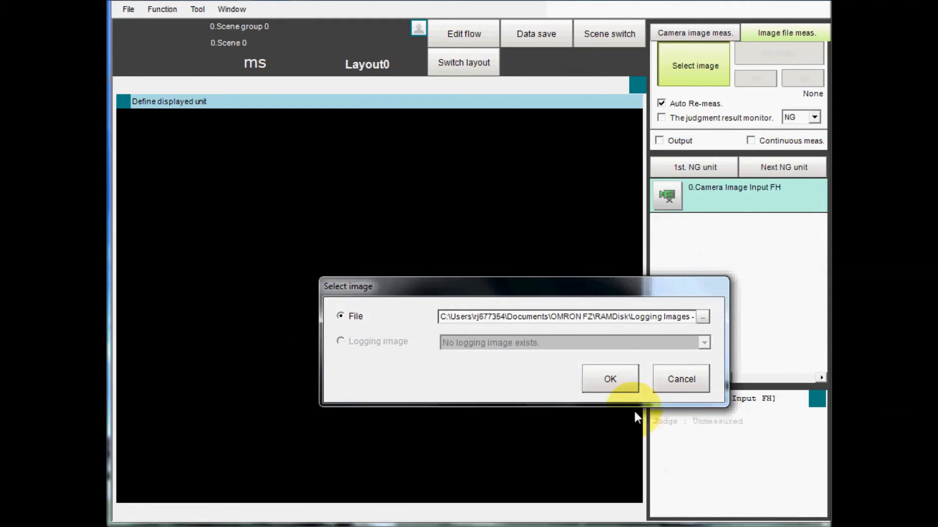
{"action": "left_click", "coordinate": [609, 379]}
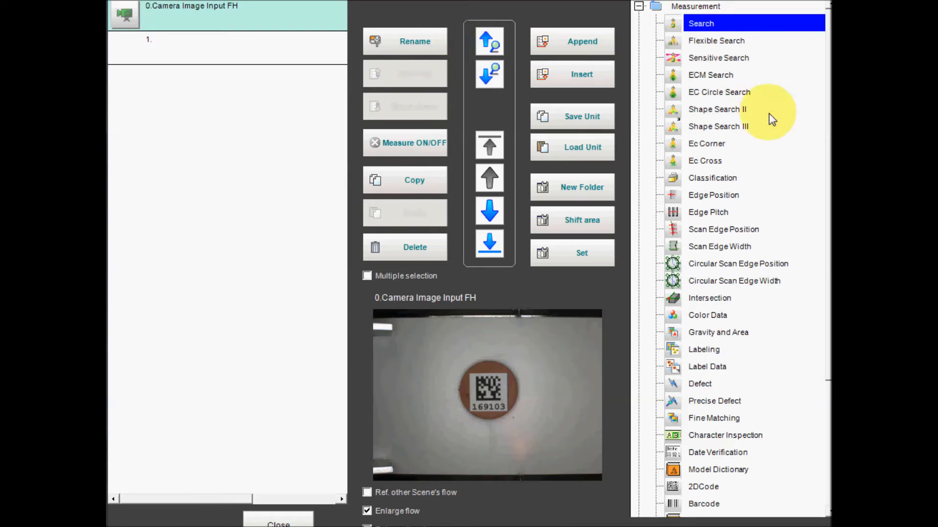
Step: Insert a 2DCode measurement unit as flow step 1 and enter its settings
{"action": "left_click", "coordinate": [705, 488]}
{"action": "left_click", "coordinate": [192, 51]}
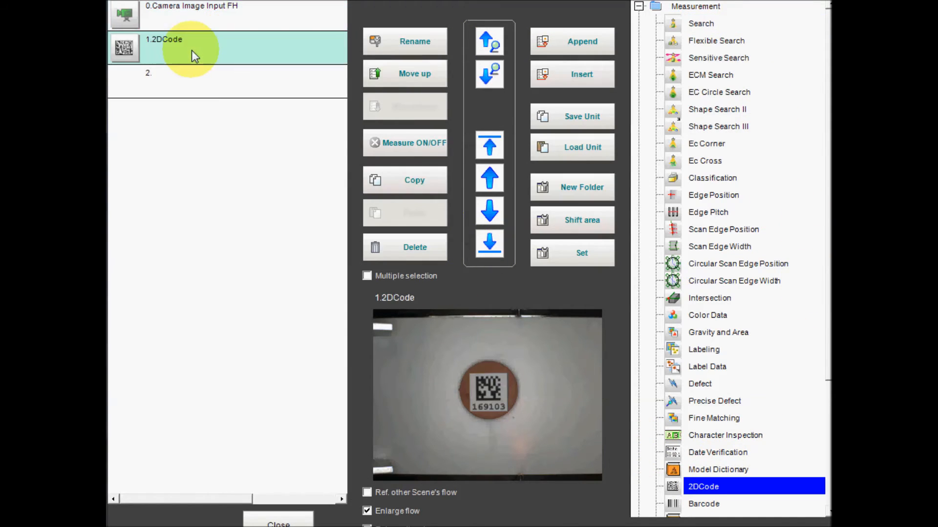
{"action": "left_click", "coordinate": [126, 51]}
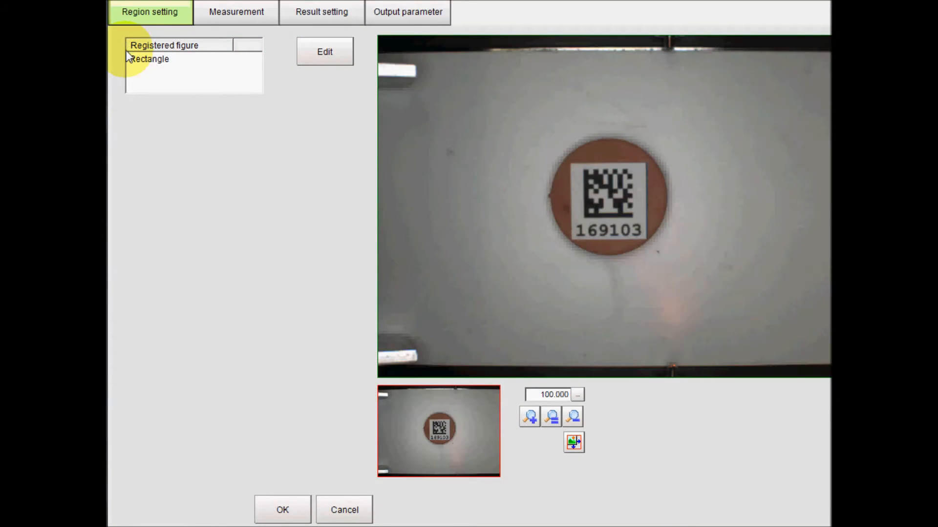
Step: Resize the 2DCode rectangle region to 118,44–521,446 around the code and confirm it
{"action": "left_click", "coordinate": [324, 52]}
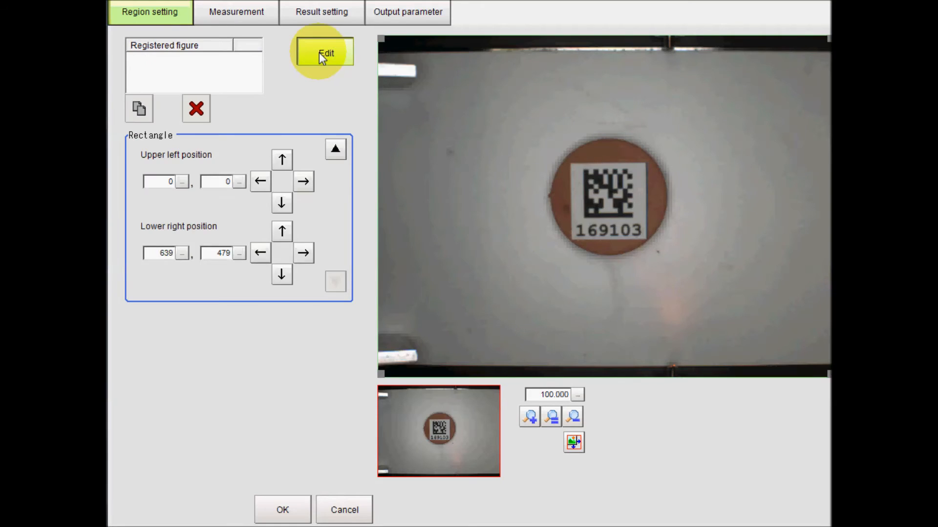
{"action": "mouse_move", "coordinate": [383, 40]}
{"action": "left_mouse_down"}
{"action": "mouse_move", "coordinate": [466, 53]}
{"action": "mouse_move", "coordinate": [463, 67]}
{"action": "left_mouse_up"}
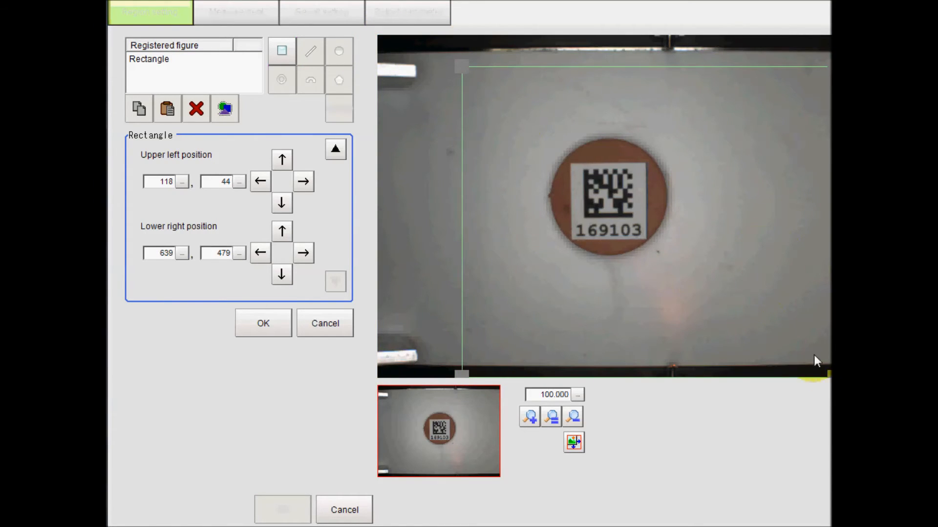
{"action": "left_click_drag", "start_coordinate": [826, 372], "coordinate": [750, 357]}
{"action": "left_click", "coordinate": [263, 323]}
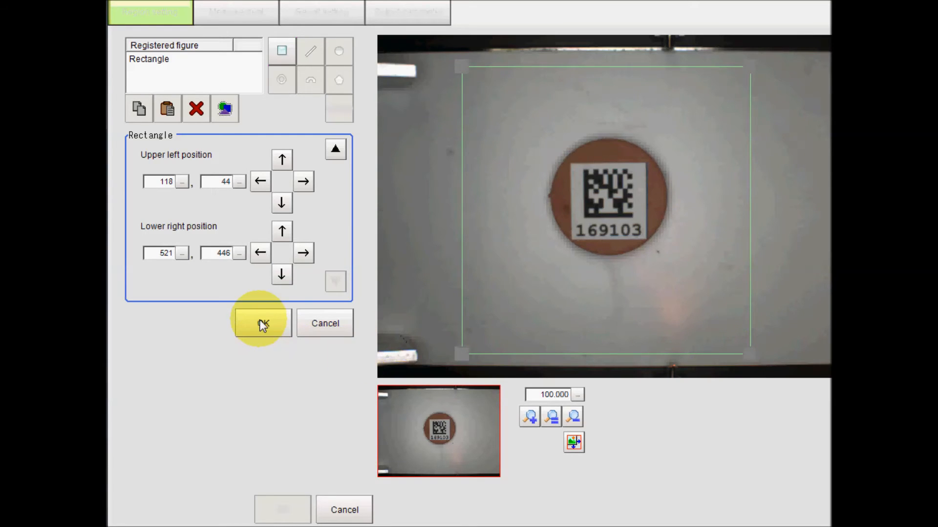
Step: Review the Measurement parameters, apply the 2DCode settings and return to the main view
{"action": "left_click", "coordinate": [236, 11]}
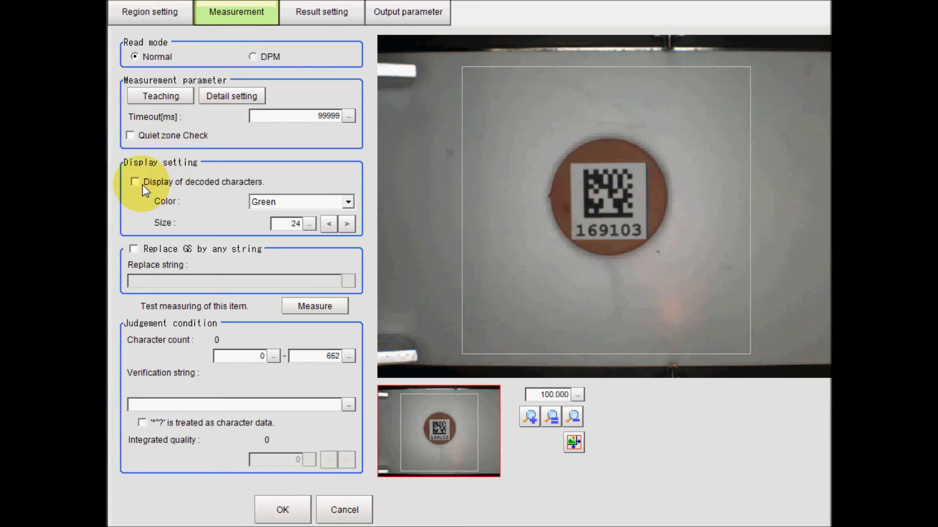
{"action": "left_click", "coordinate": [282, 510]}
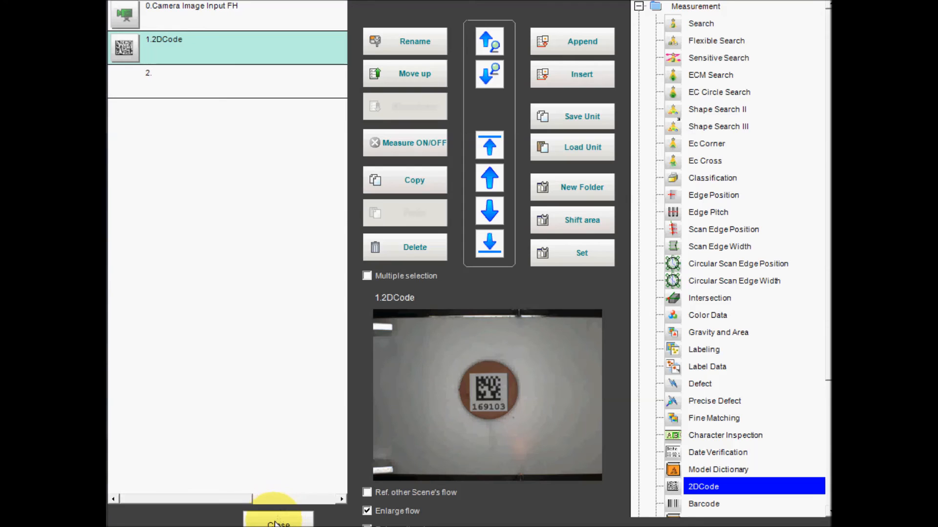
{"action": "left_click", "coordinate": [278, 521]}
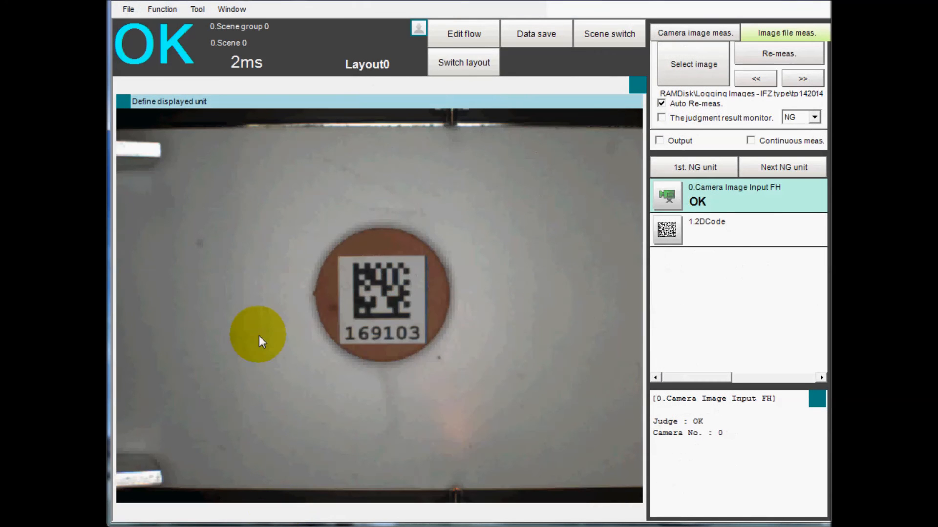
Step: Show the 2DCode unit's results and step to the next logged images, reading 169103 OK
{"action": "left_click", "coordinate": [717, 228]}
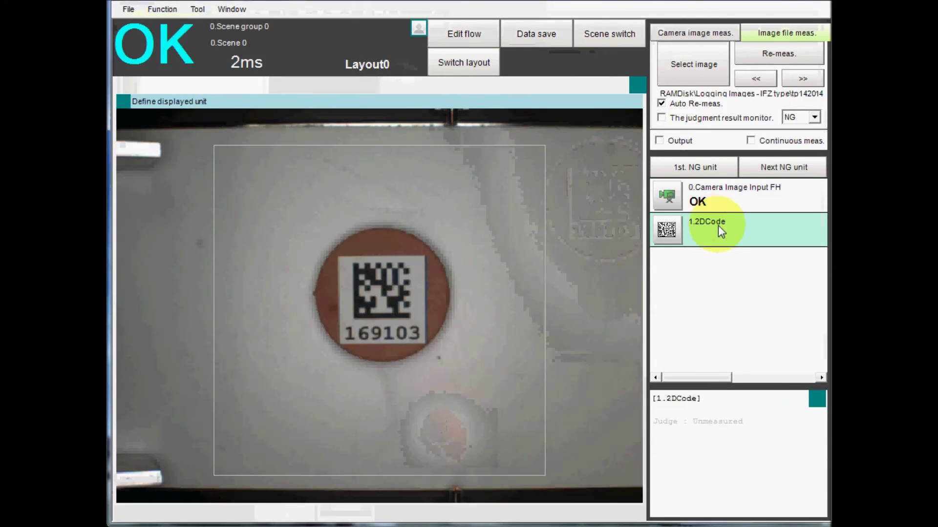
{"action": "left_click", "coordinate": [802, 78]}
{"action": "left_click", "coordinate": [803, 78]}
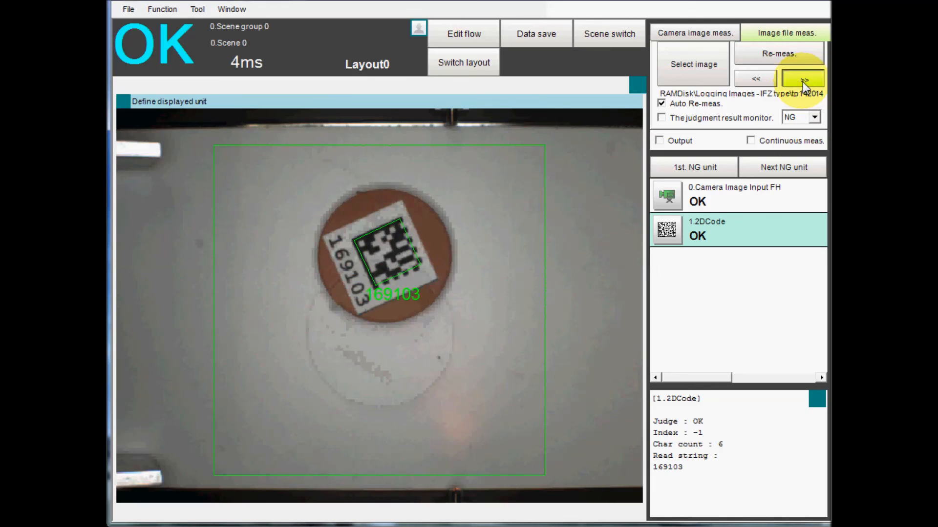